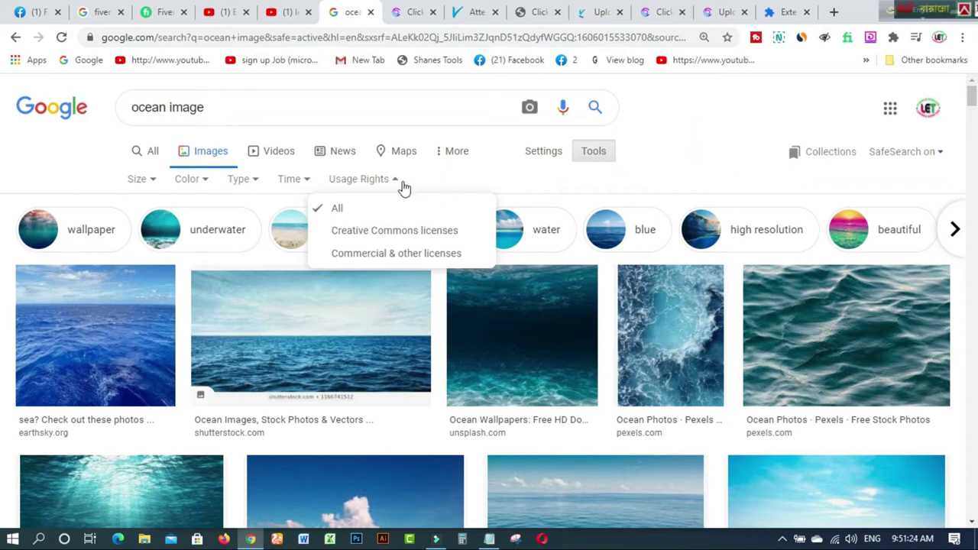
Step: Filter the ocean image results by usage rights to Creative Commons licenses
{"action": "left_click", "coordinate": [449, 175]}
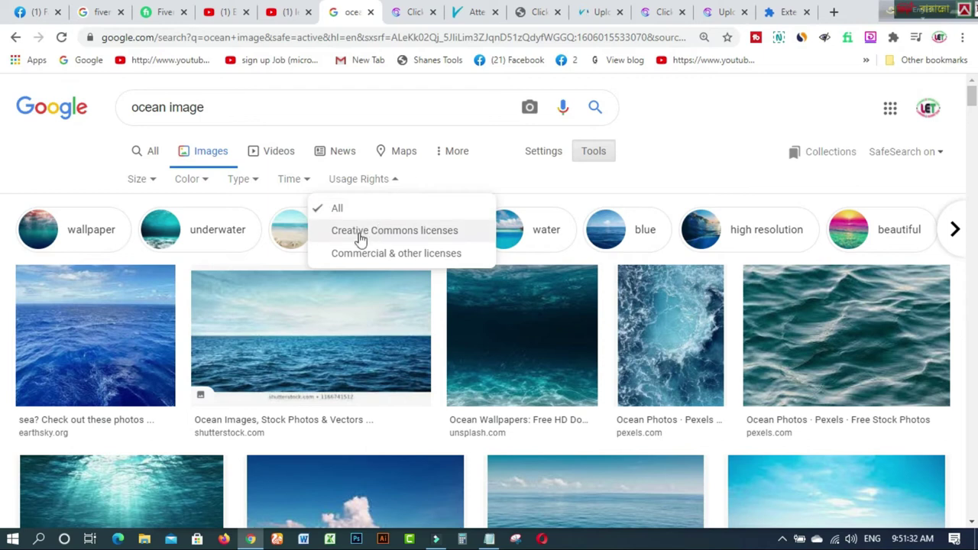
{"action": "left_click", "coordinate": [401, 239]}
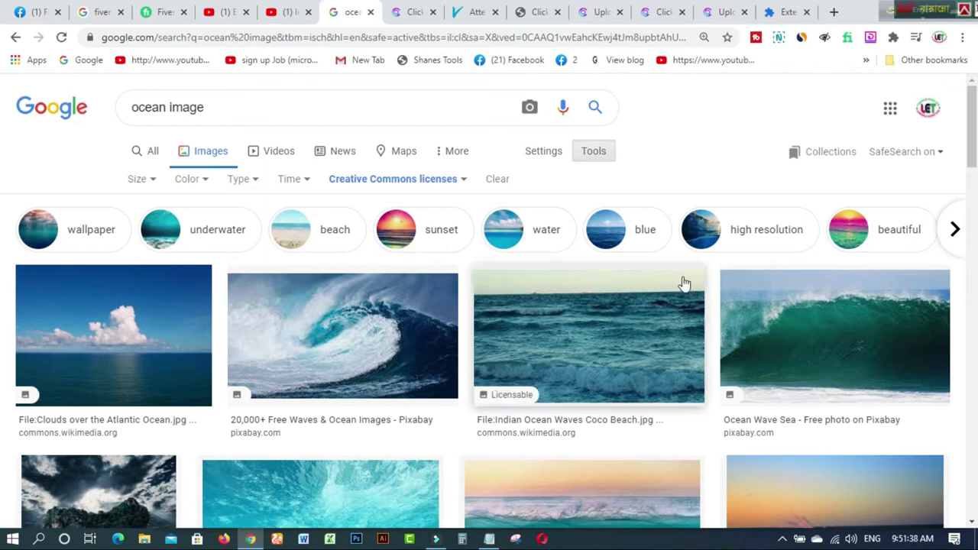
Step: Save the pickpik photo of a blue ocean with foaming waves to the Desktop as a JPEG named "blue ocean"
{"action": "left_click_drag", "start_coordinate": [971, 128], "coordinate": [974, 419]}
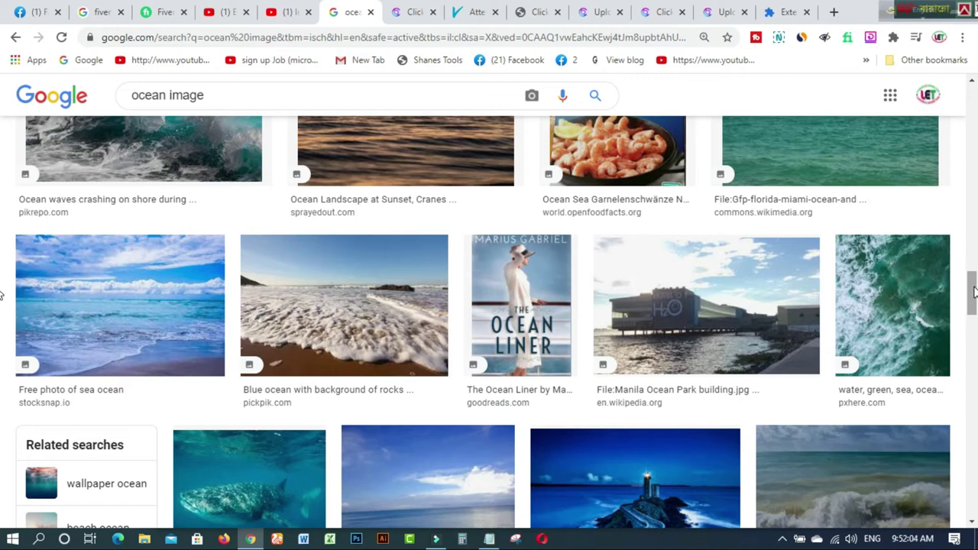
{"action": "right_click", "coordinate": [432, 271]}
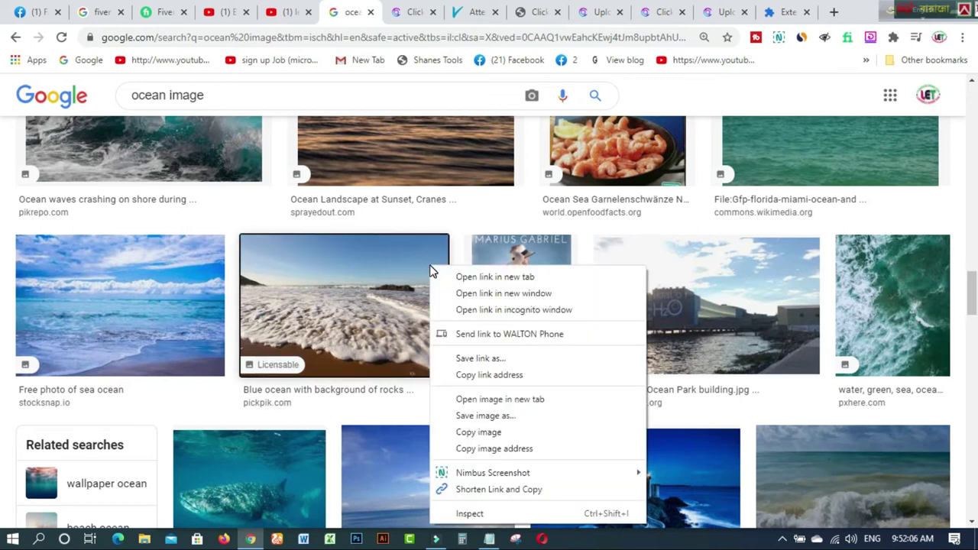
{"action": "left_click", "coordinate": [490, 417]}
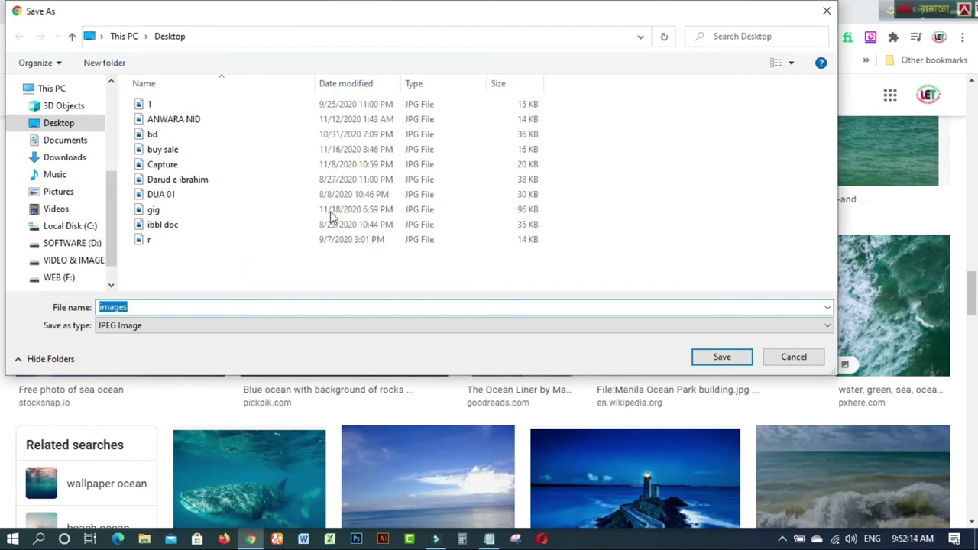
{"action": "left_click_drag", "start_coordinate": [212, 20], "coordinate": [675, 37]}
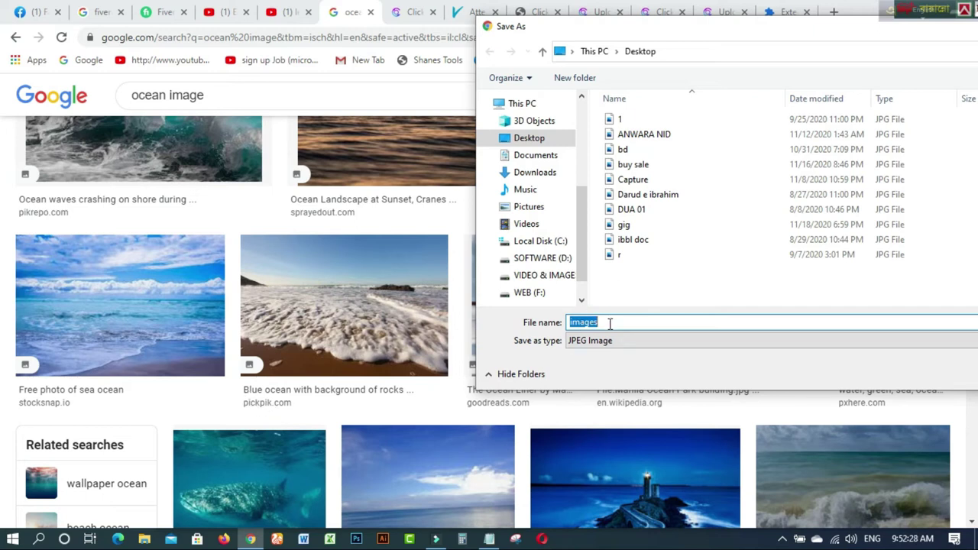
{"action": "type", "text": "blue ocean"}
{"action": "left_click_drag", "start_coordinate": [848, 25], "coordinate": [512, 26]}
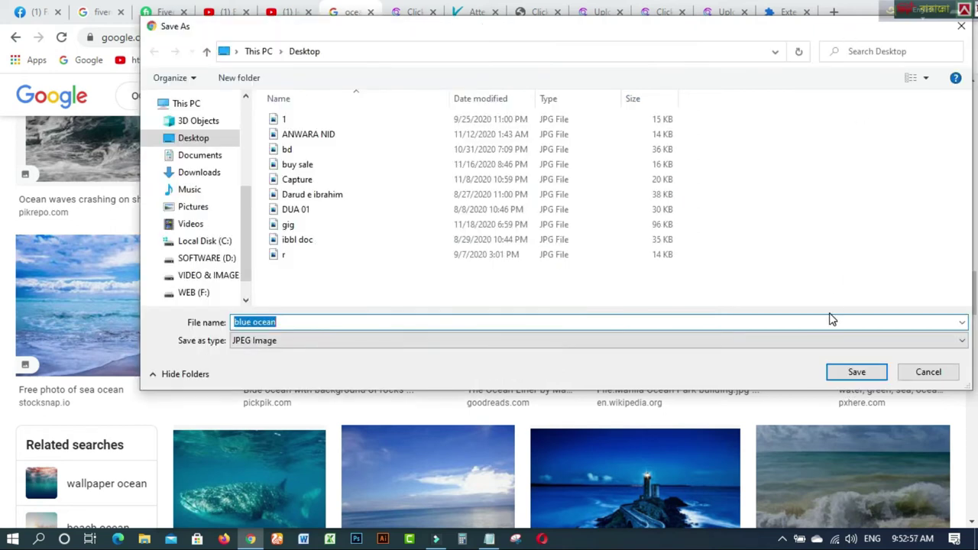
{"action": "left_click", "coordinate": [856, 373]}
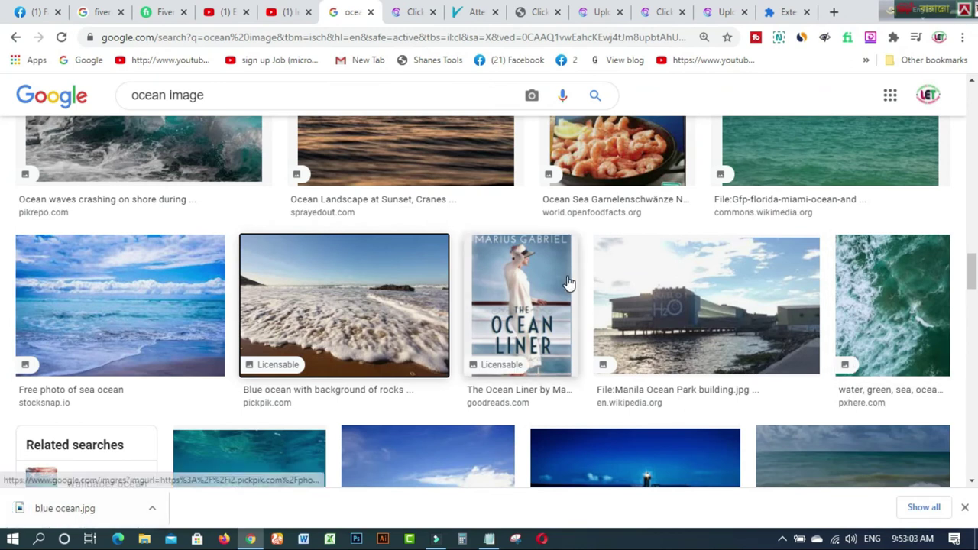
Step: Switch to the ClickASnap upload page and upload the blue ocean photo from the Desktop
{"action": "left_click", "coordinate": [730, 13]}
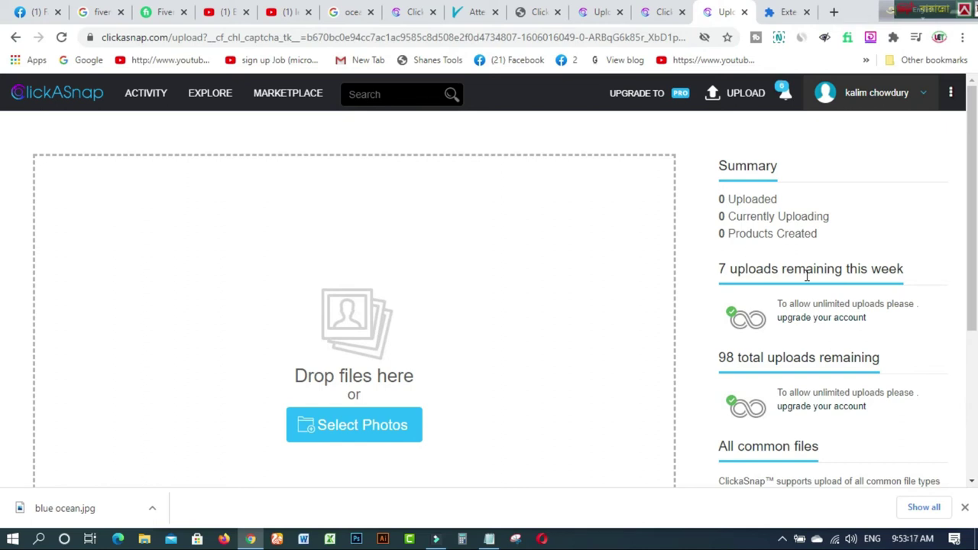
{"action": "left_click_drag", "start_coordinate": [974, 99], "coordinate": [974, 130]}
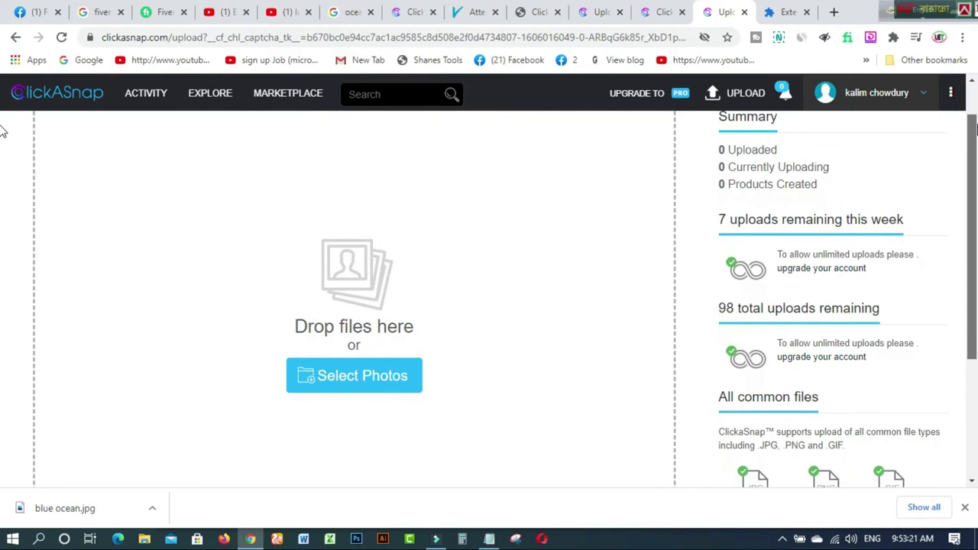
{"action": "left_click_drag", "start_coordinate": [974, 130], "coordinate": [975, 177]}
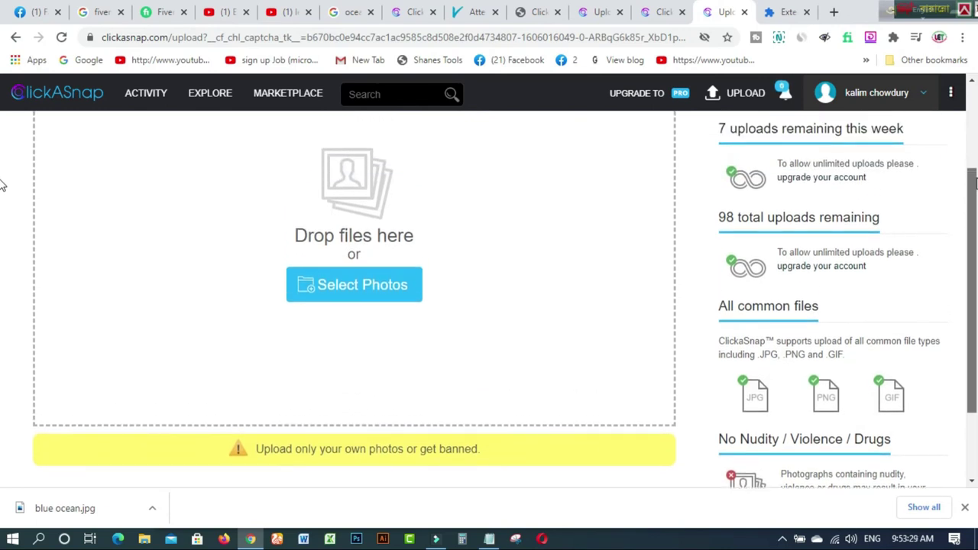
{"action": "left_click_drag", "start_coordinate": [1, 181], "coordinate": [2, 183]}
{"action": "left_click", "coordinate": [338, 289]}
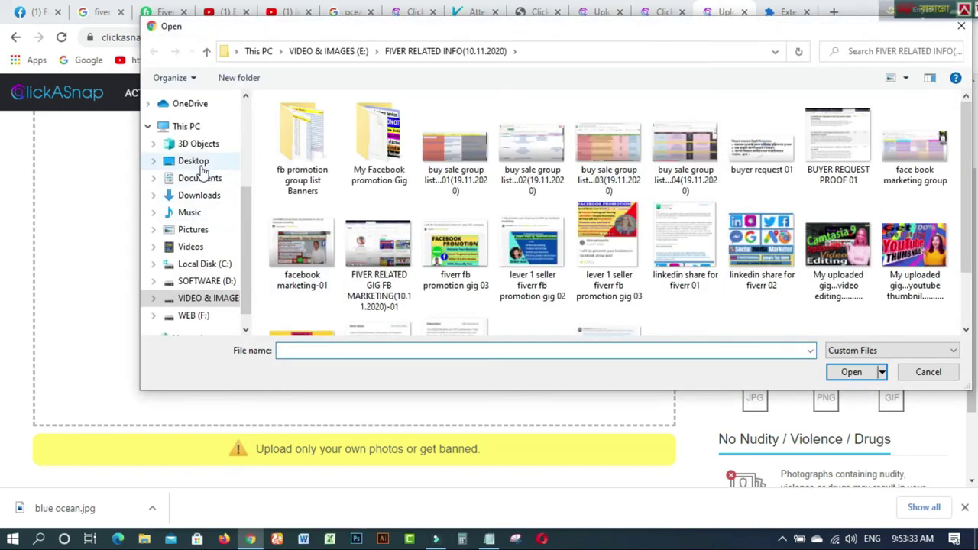
{"action": "left_click", "coordinate": [197, 161]}
{"action": "left_click", "coordinate": [290, 167]}
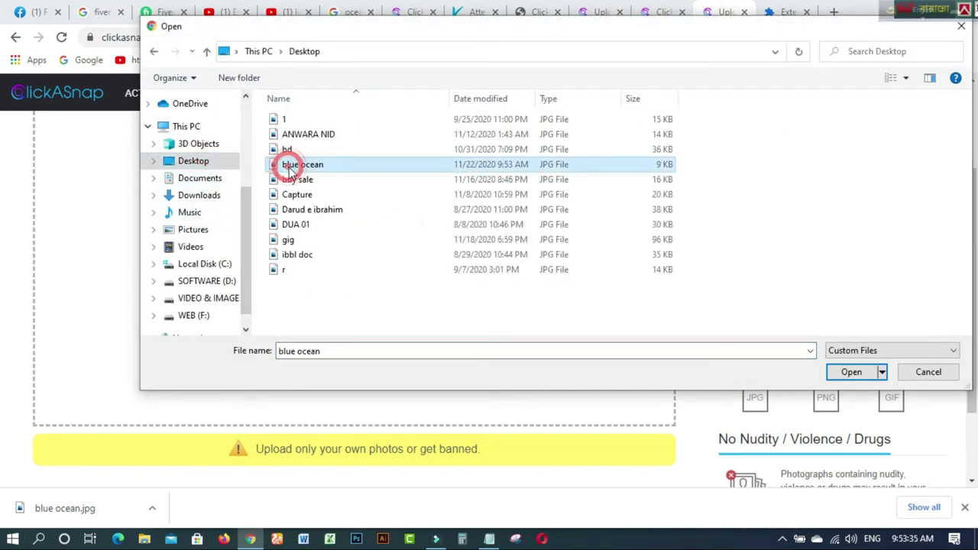
{"action": "left_click", "coordinate": [851, 373]}
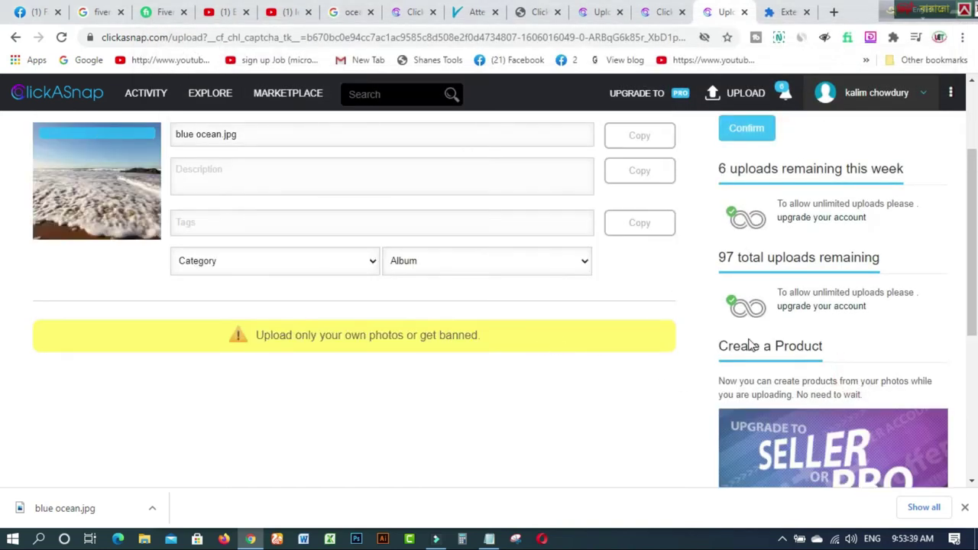
Step: Title the photo "blue ocean", add the description "This is an awesome & unique BlueOcean picture. You can use it easily for your business." and ocean tags
{"action": "left_click_drag", "start_coordinate": [974, 273], "coordinate": [973, 241]}
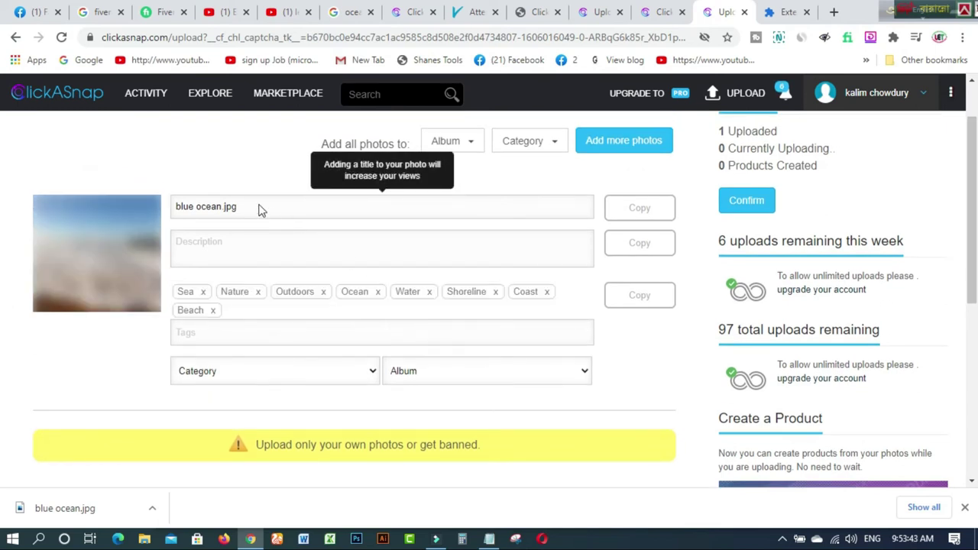
{"action": "left_click", "coordinate": [241, 211]}
{"action": "left_click", "coordinate": [201, 250]}
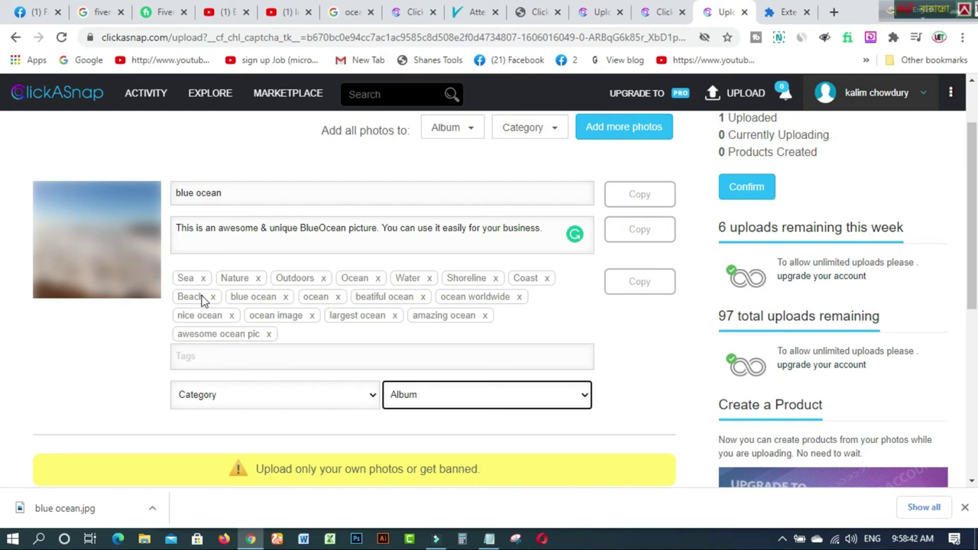
Step: Remove the Nature tag from the photo and set its category to Nature, without assigning an album
{"action": "left_click", "coordinate": [258, 280]}
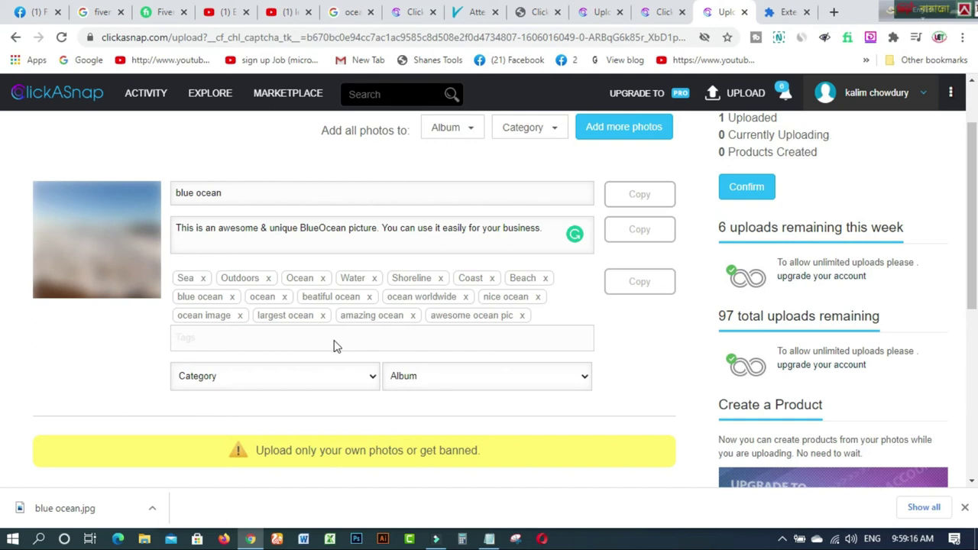
{"action": "left_click", "coordinate": [373, 376]}
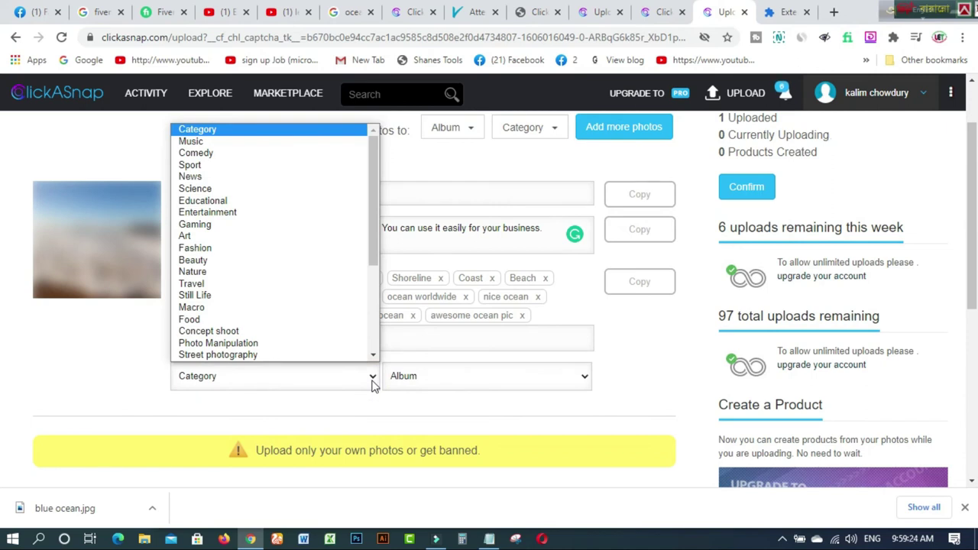
{"action": "scroll", "coordinate": [359, 327], "scroll_direction": "down", "scroll_amount": 1}
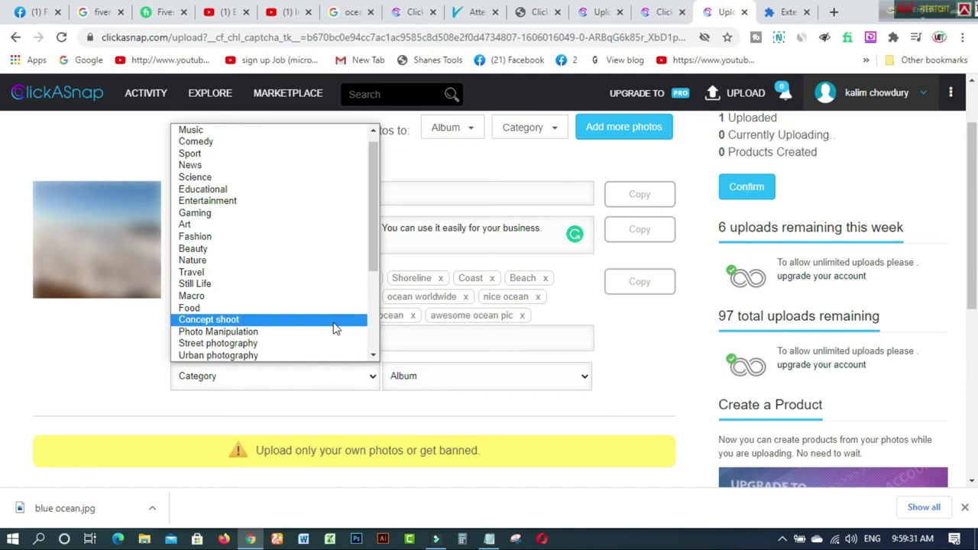
{"action": "left_click", "coordinate": [202, 262]}
{"action": "left_click", "coordinate": [580, 379]}
{"action": "left_click", "coordinate": [510, 402]}
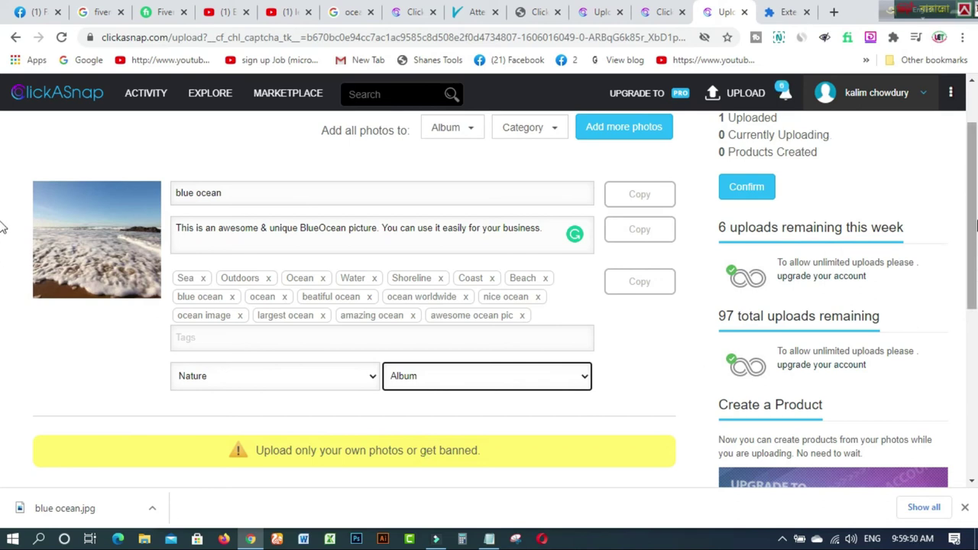
Step: Confirm the photo upload and complete the security check by selecting the images that contain a train
{"action": "left_click_drag", "start_coordinate": [972, 202], "coordinate": [971, 200]}
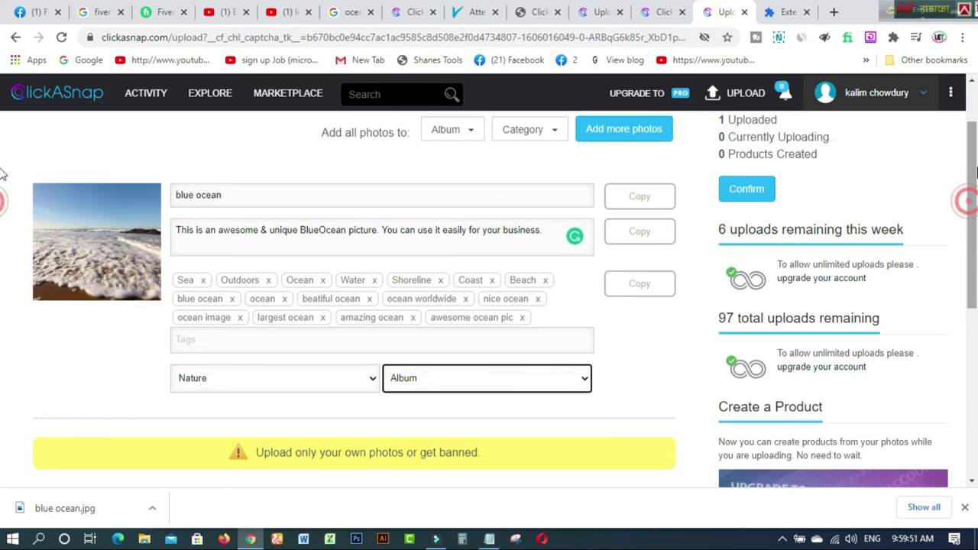
{"action": "left_click", "coordinate": [747, 193]}
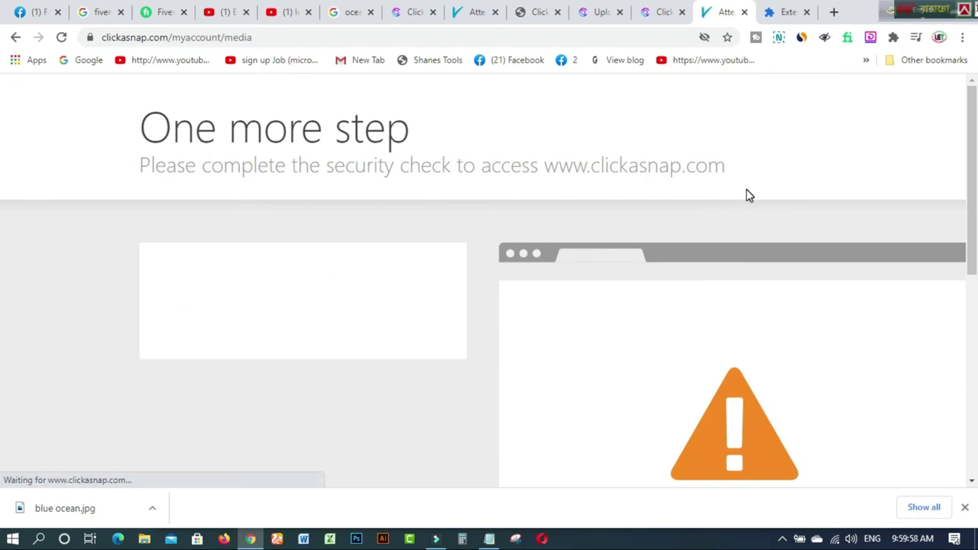
{"action": "left_click", "coordinate": [222, 303]}
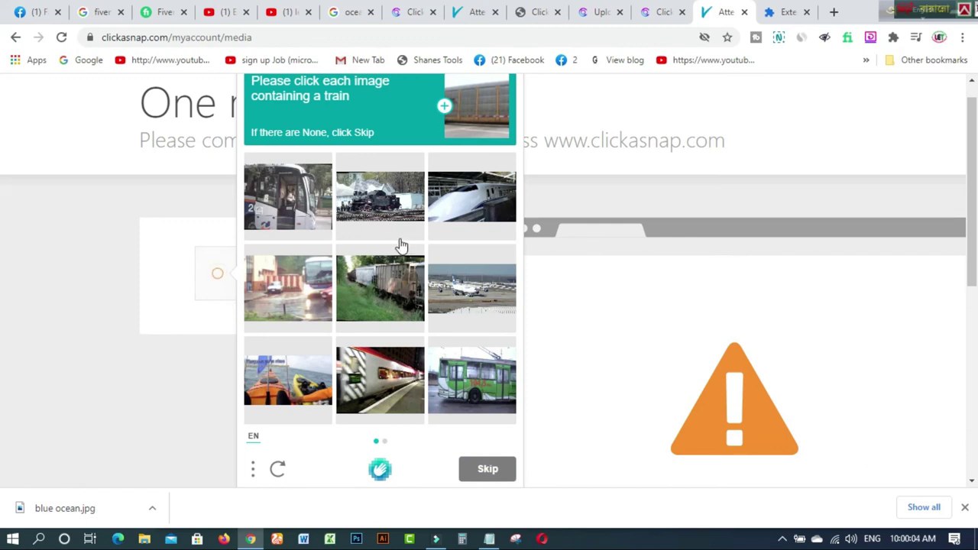
{"action": "left_click", "coordinate": [463, 207]}
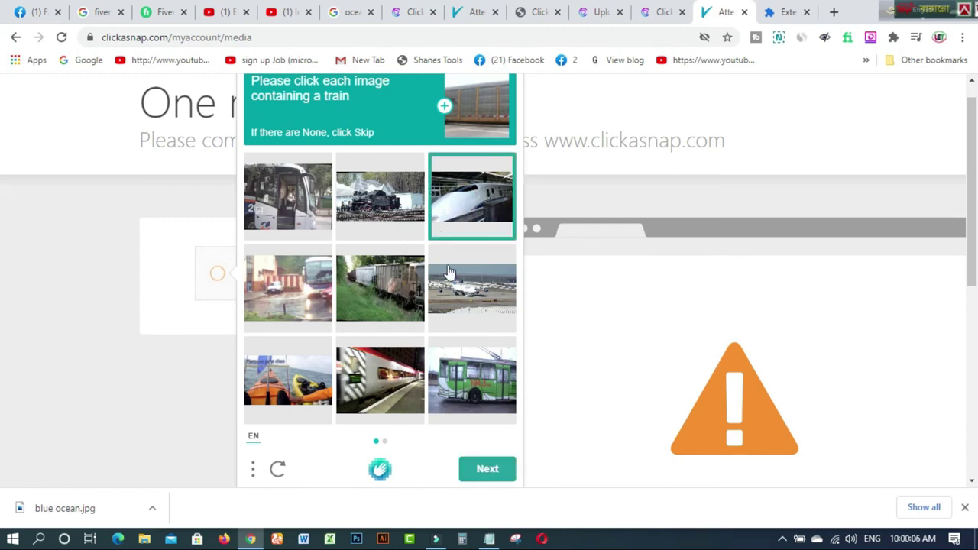
{"action": "left_click", "coordinate": [388, 284]}
{"action": "left_click", "coordinate": [398, 346]}
{"action": "left_click", "coordinate": [373, 373]}
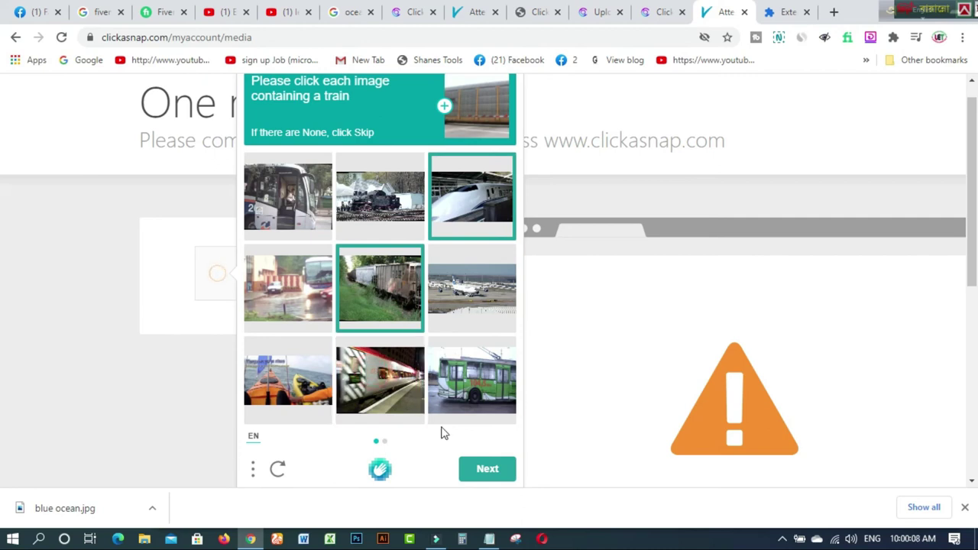
{"action": "left_click", "coordinate": [480, 473]}
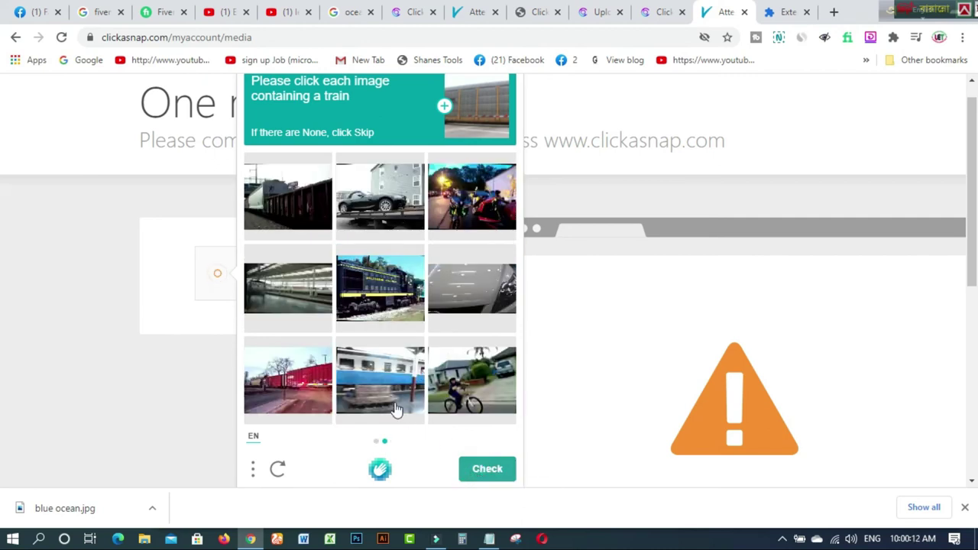
{"action": "left_click", "coordinate": [308, 281]}
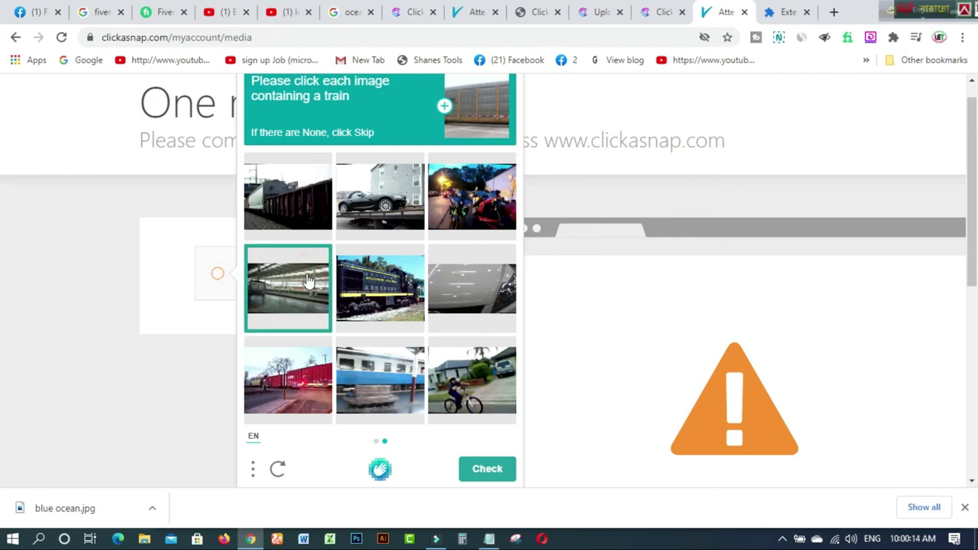
{"action": "left_click", "coordinate": [391, 297]}
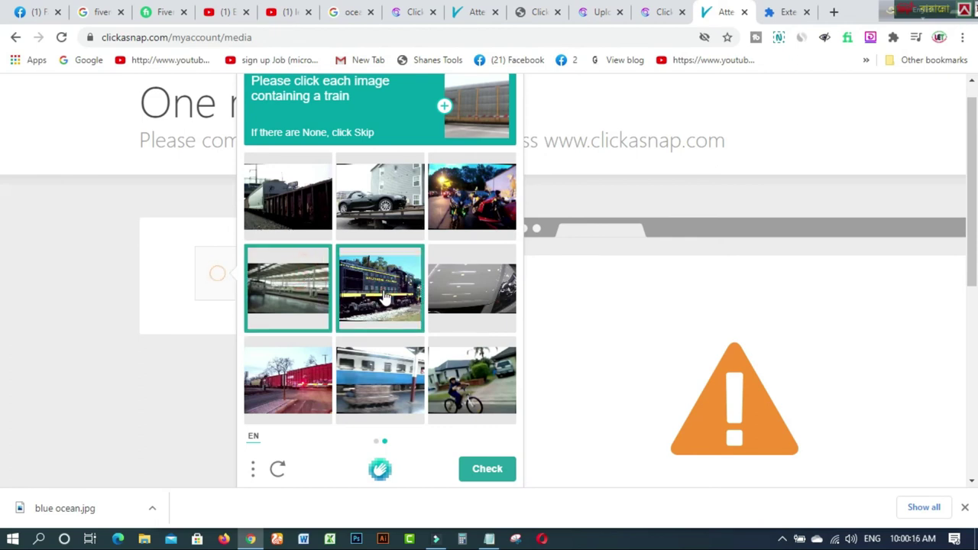
{"action": "left_click", "coordinate": [297, 197]}
{"action": "left_click", "coordinate": [483, 471]}
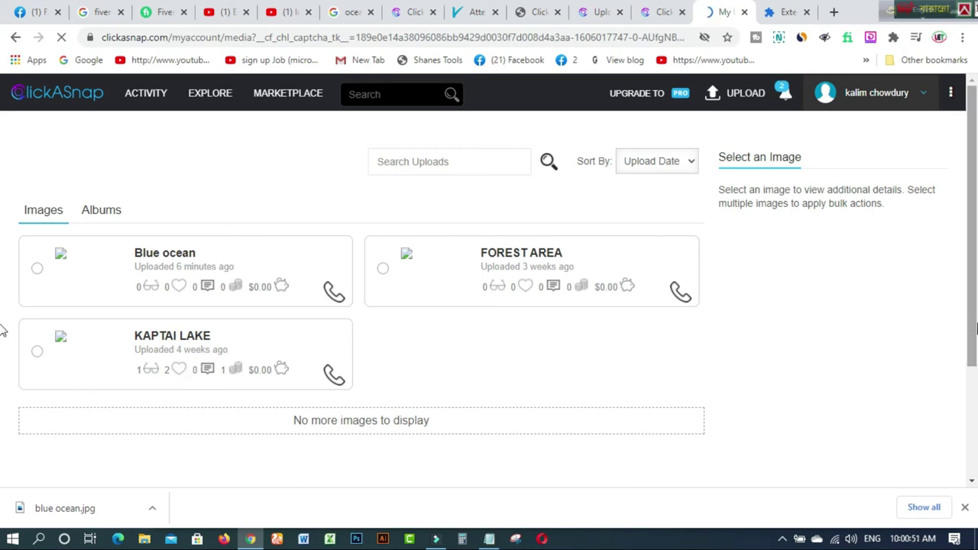
Step: Open the ClickASnap Marketplace and look through its product categories and featured sellers
{"action": "mouse_move", "coordinate": [973, 261]}
{"action": "left_mouse_down"}
{"action": "mouse_move", "coordinate": [975, 382]}
{"action": "mouse_move", "coordinate": [974, 268]}
{"action": "left_mouse_up"}
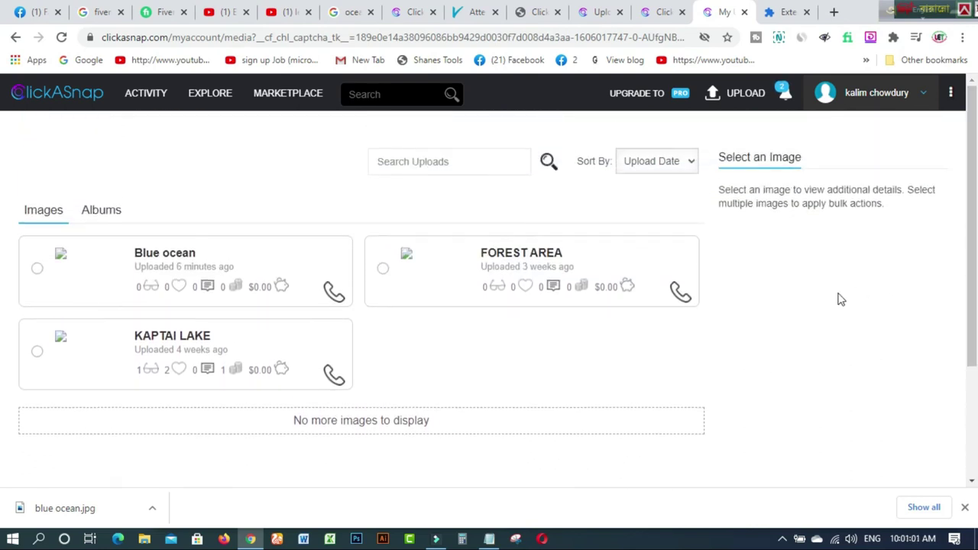
{"action": "left_click", "coordinate": [263, 103]}
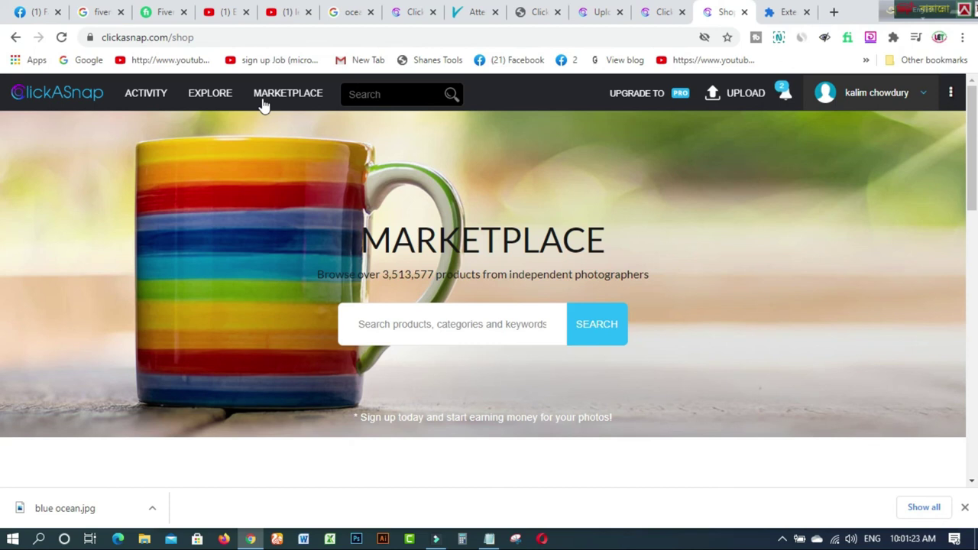
{"action": "left_click_drag", "start_coordinate": [972, 118], "coordinate": [975, 264]}
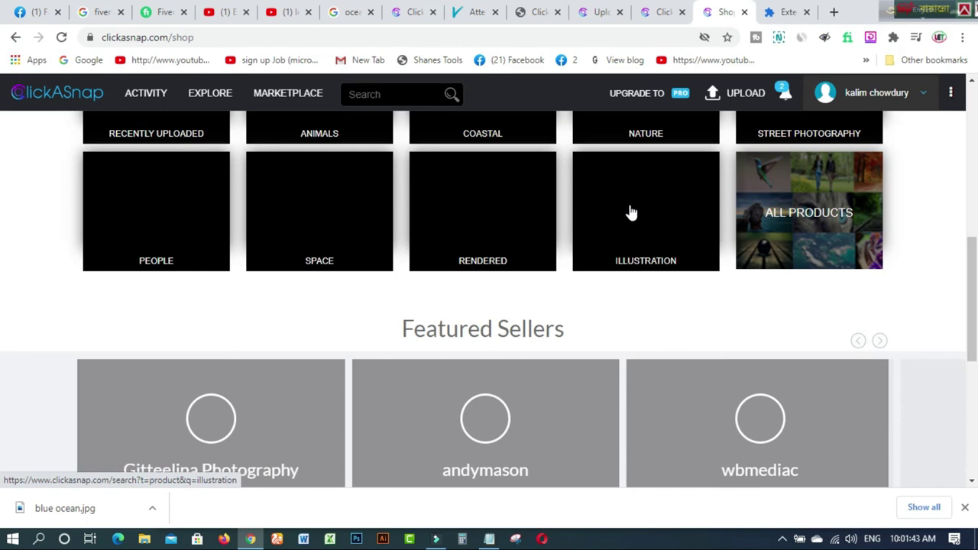
{"action": "left_click_drag", "start_coordinate": [974, 256], "coordinate": [970, 103]}
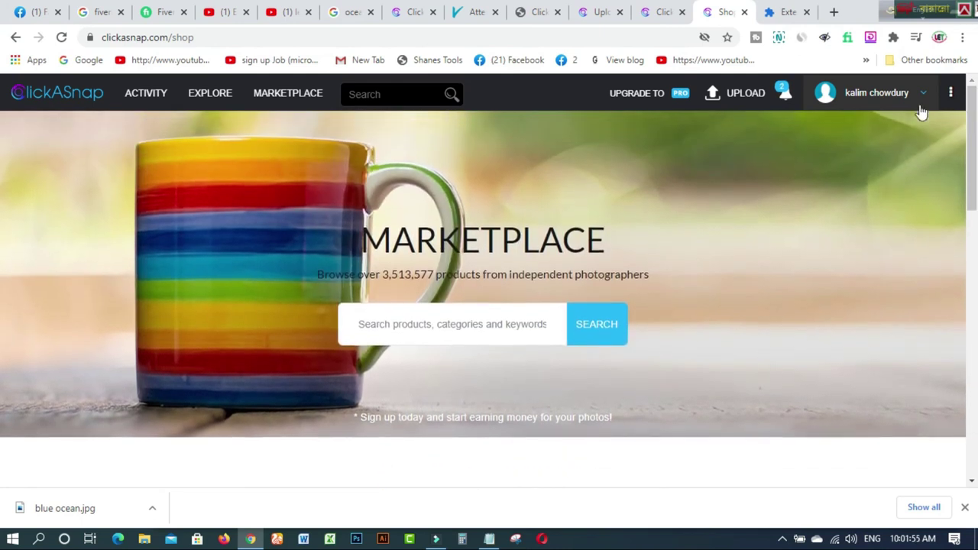
Step: View the ClickASnap account's recent notifications and close the list
{"action": "left_click", "coordinate": [782, 93]}
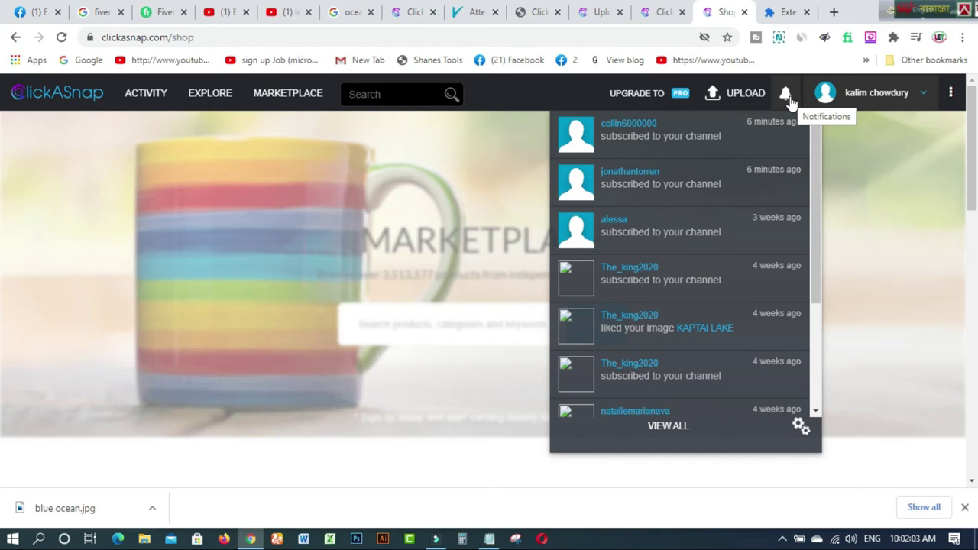
{"action": "left_click", "coordinate": [869, 141]}
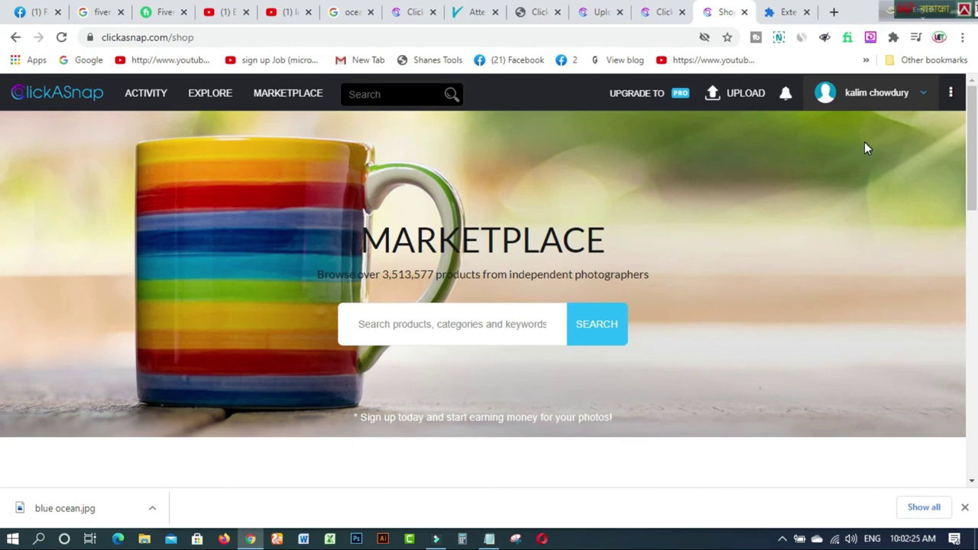
Step: Switch to the YouTube channel's playlists page
{"action": "left_click", "coordinate": [285, 14]}
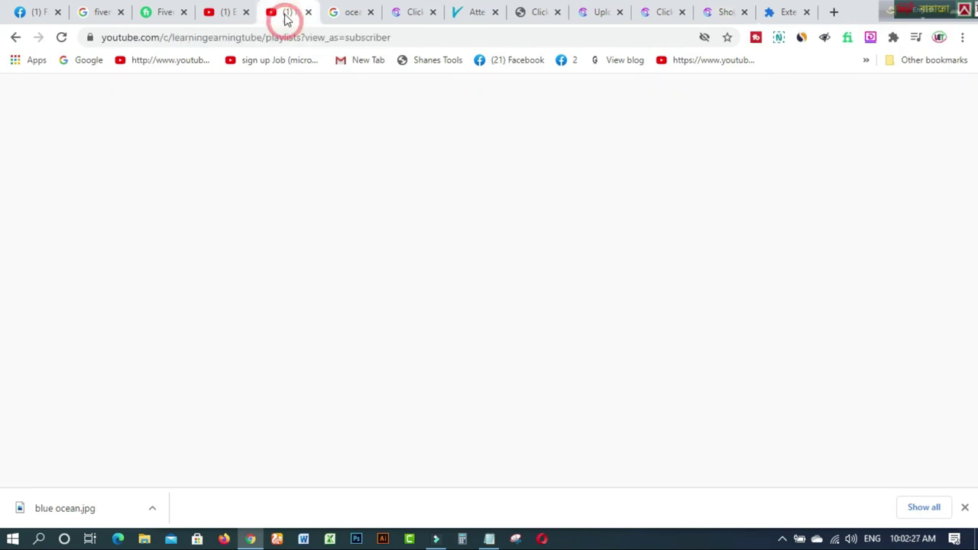